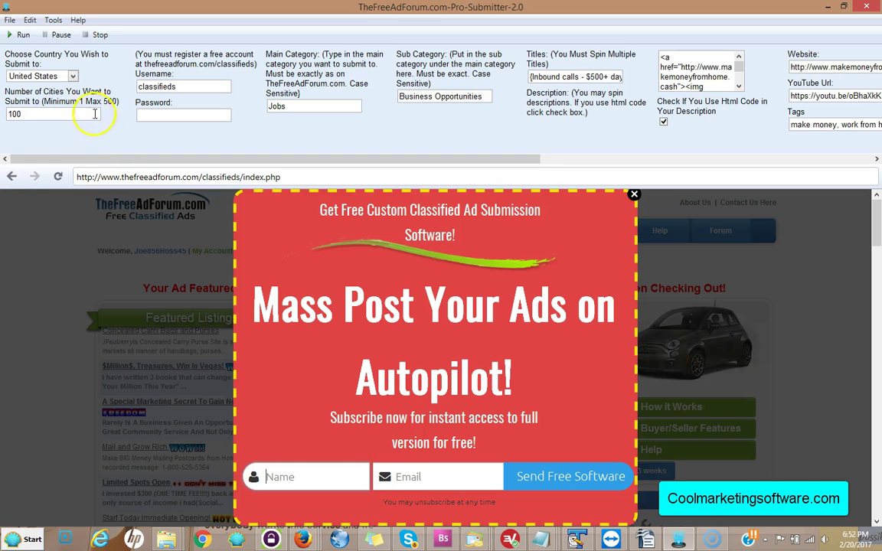
Step: Switch the target country to Ireland, then set it back to United States
{"action": "left_click", "coordinate": [73, 76]}
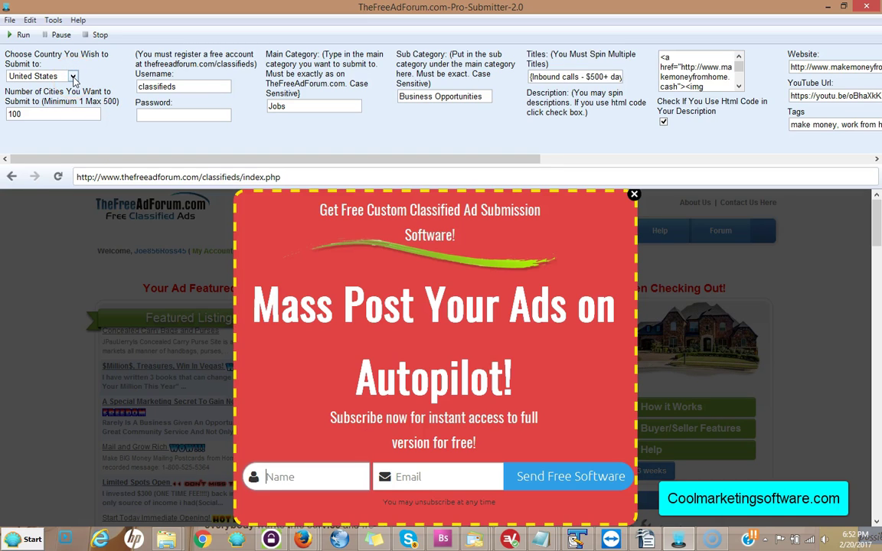
{"action": "left_click", "coordinate": [73, 78]}
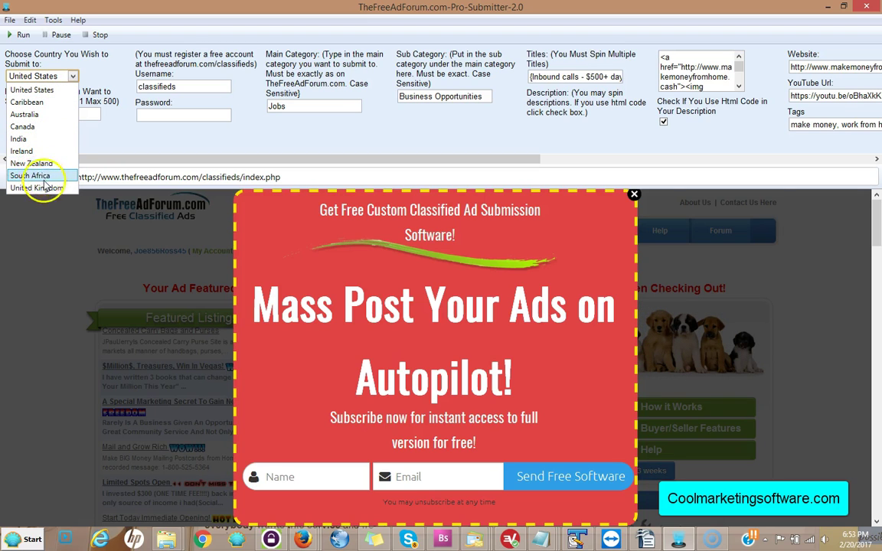
{"action": "left_click", "coordinate": [116, 132]}
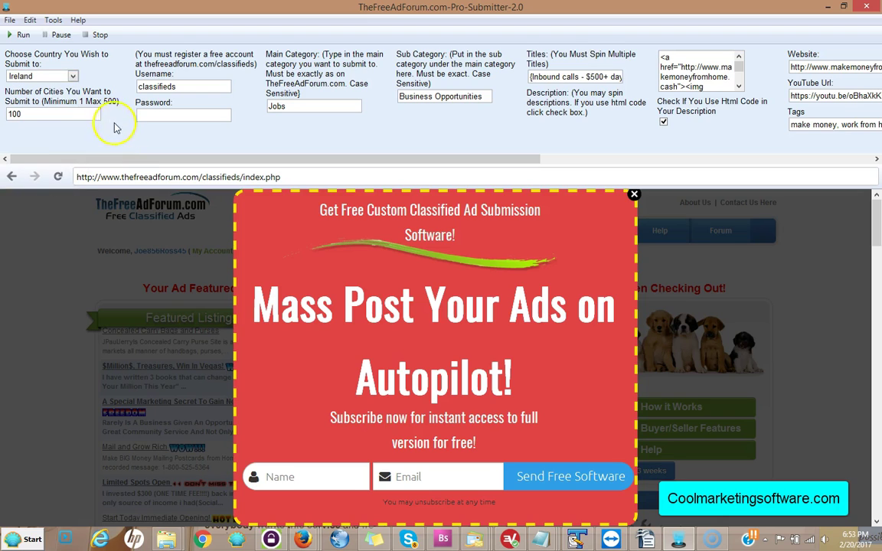
{"action": "left_click", "coordinate": [72, 77]}
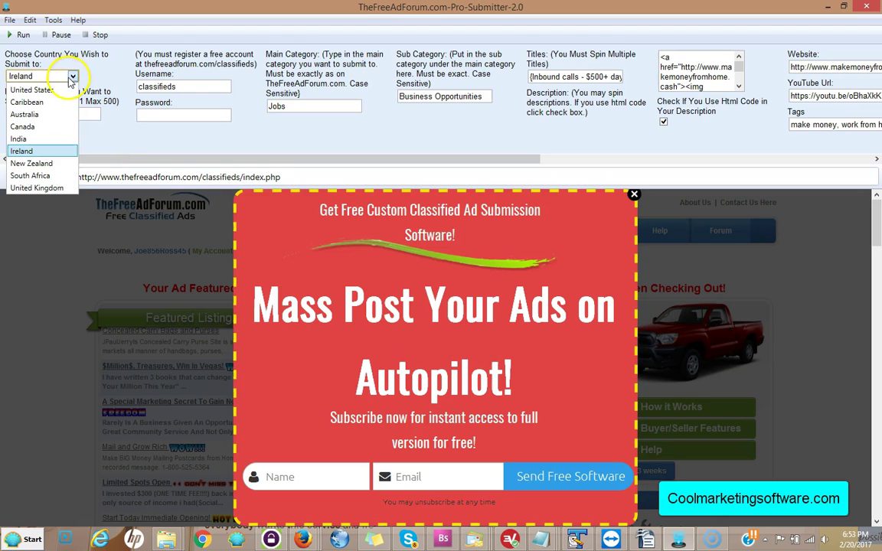
{"action": "left_click", "coordinate": [35, 89]}
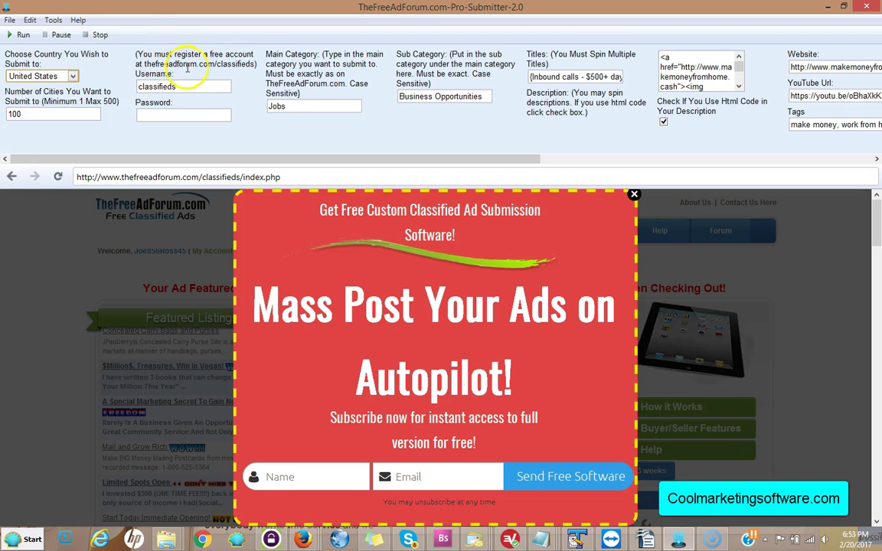
Step: Open the free account registration page and scroll down its form
{"action": "mouse_move", "coordinate": [305, 536]}
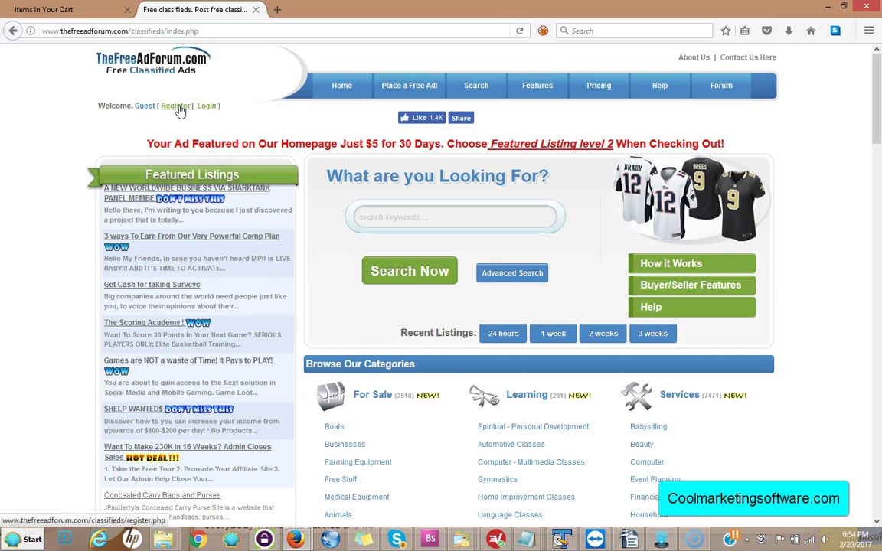
{"action": "left_click", "coordinate": [176, 107]}
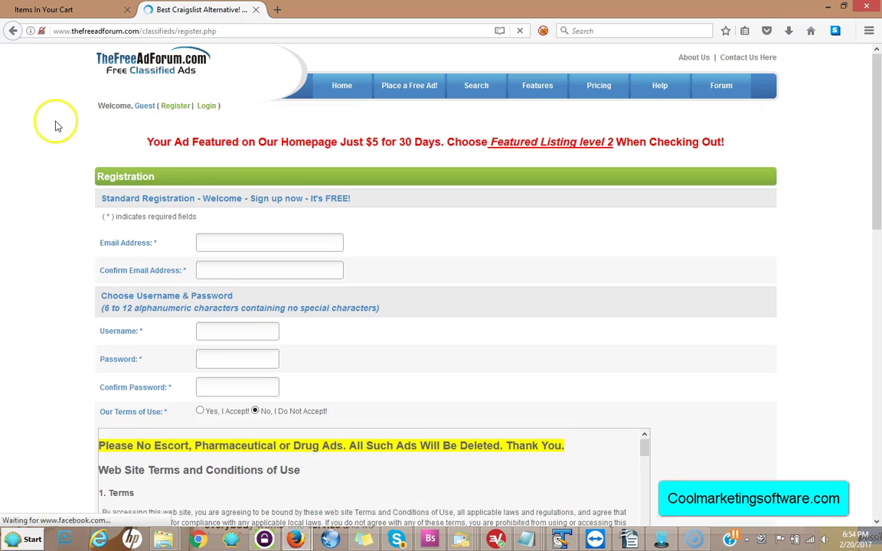
{"action": "scroll", "coordinate": [793, 239], "scroll_direction": "down", "scroll_amount": 3}
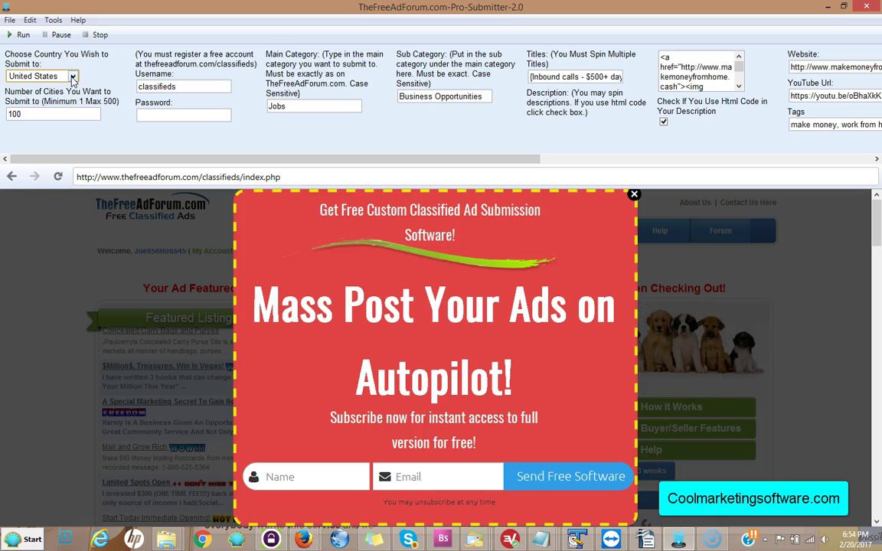
{"action": "left_click", "coordinate": [73, 77]}
{"action": "left_click", "coordinate": [73, 79]}
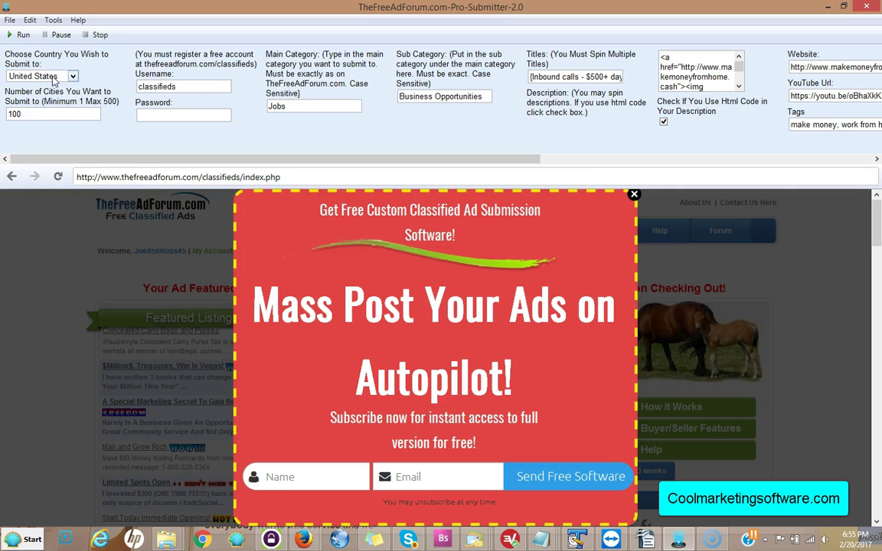
{"action": "left_click", "coordinate": [41, 111]}
{"action": "left_click", "coordinate": [35, 113]}
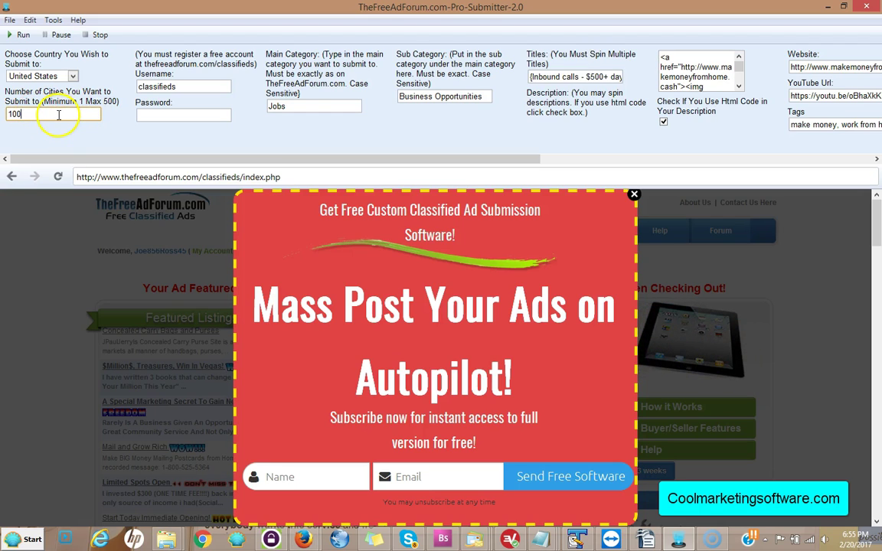
{"action": "double_click", "coordinate": [164, 86]}
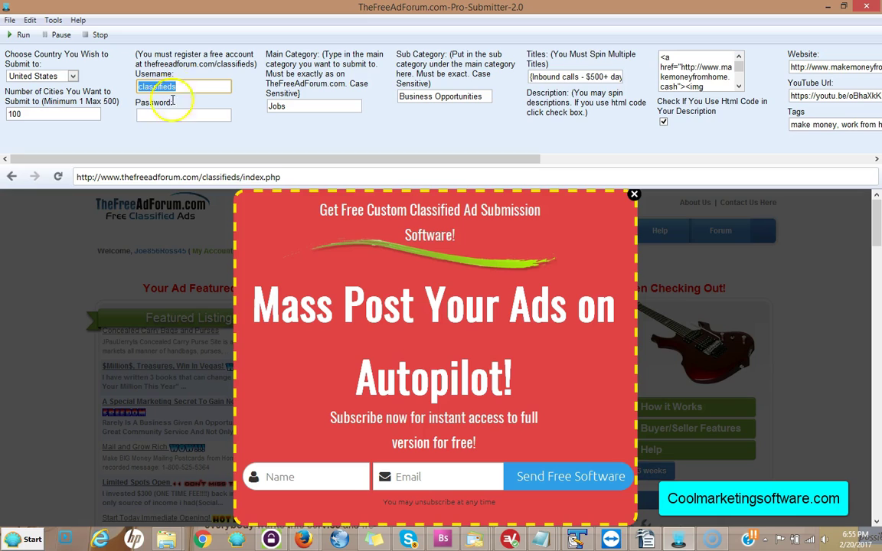
{"action": "left_click", "coordinate": [153, 114]}
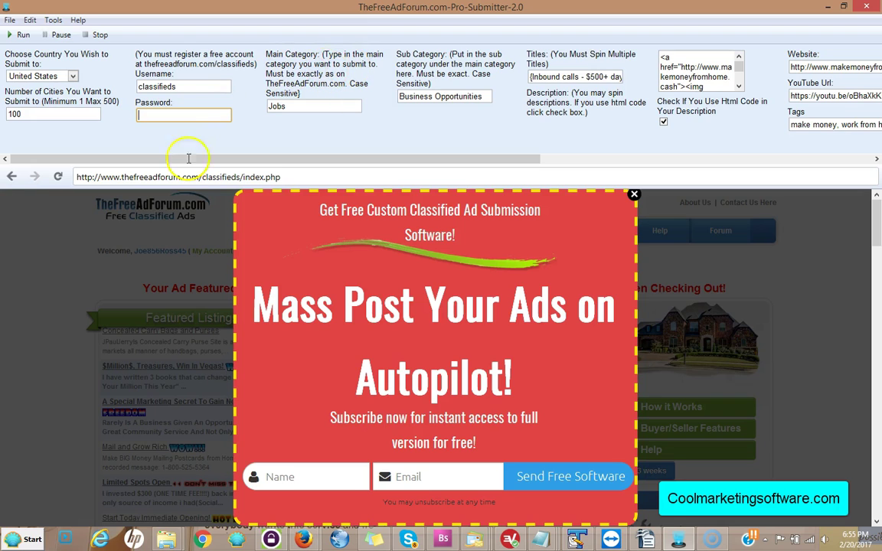
Step: Return Firefox to the classifieds home page and copy the 'Jobs' category name (16658 ads)
{"action": "mouse_move", "coordinate": [304, 540]}
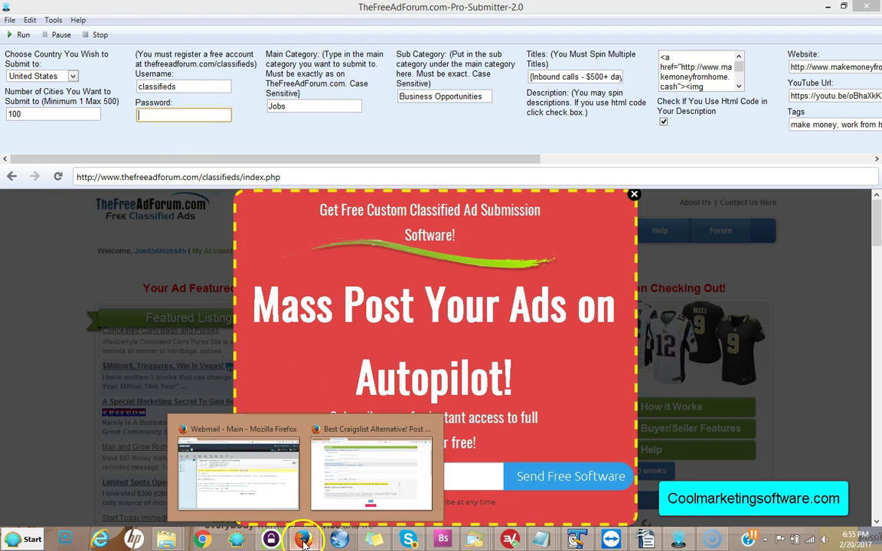
{"action": "left_click", "coordinate": [331, 517]}
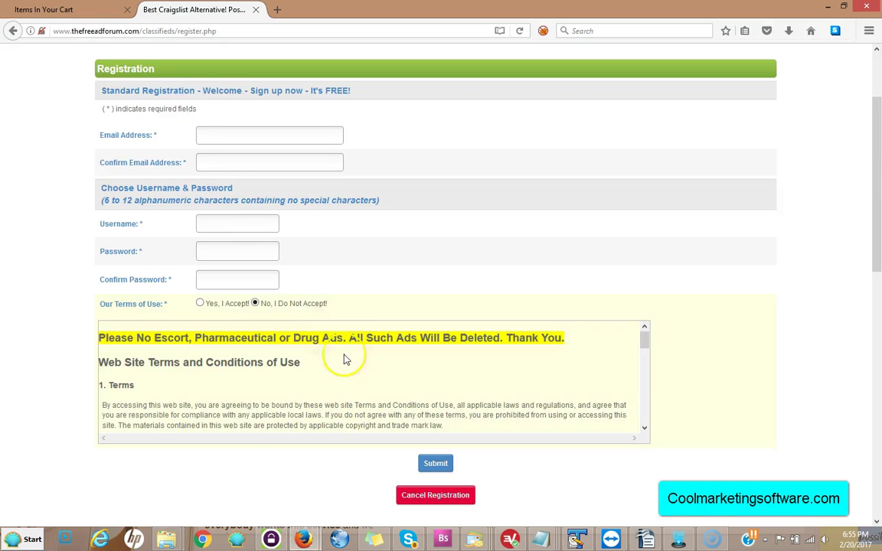
{"action": "left_click", "coordinate": [10, 31]}
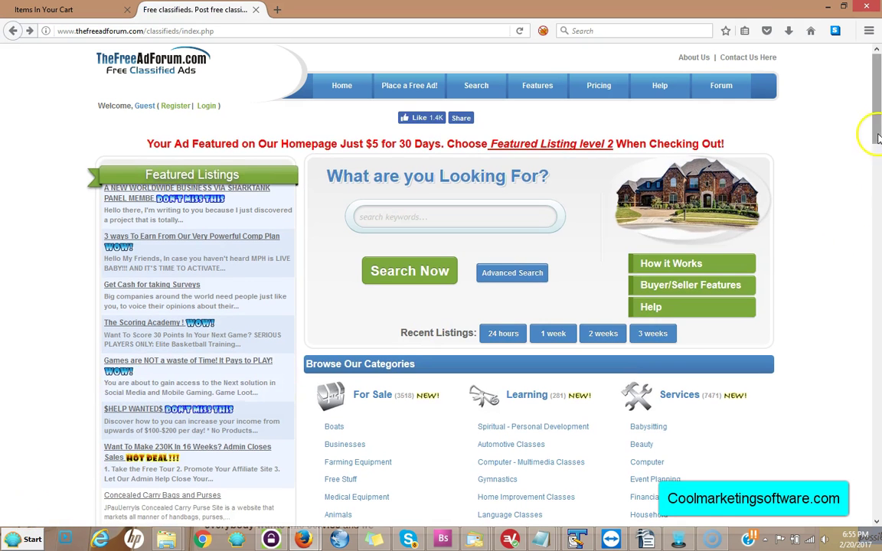
{"action": "left_click_drag", "start_coordinate": [878, 137], "coordinate": [878, 252]}
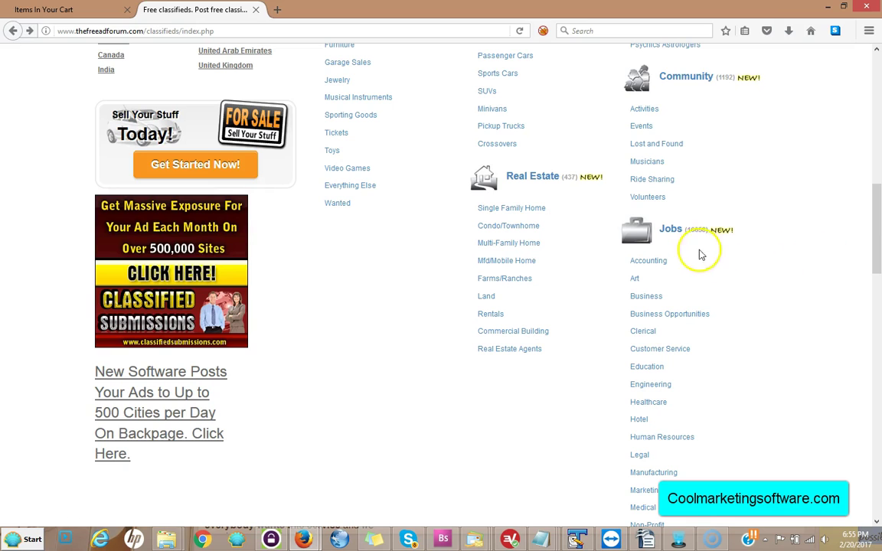
{"action": "left_click", "coordinate": [672, 236]}
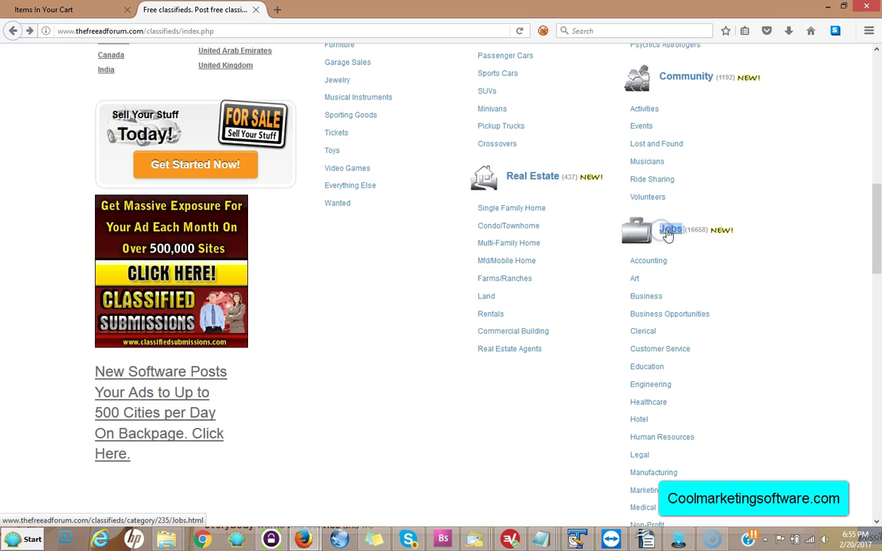
{"action": "right_click", "coordinate": [667, 232]}
{"action": "left_click", "coordinate": [695, 336]}
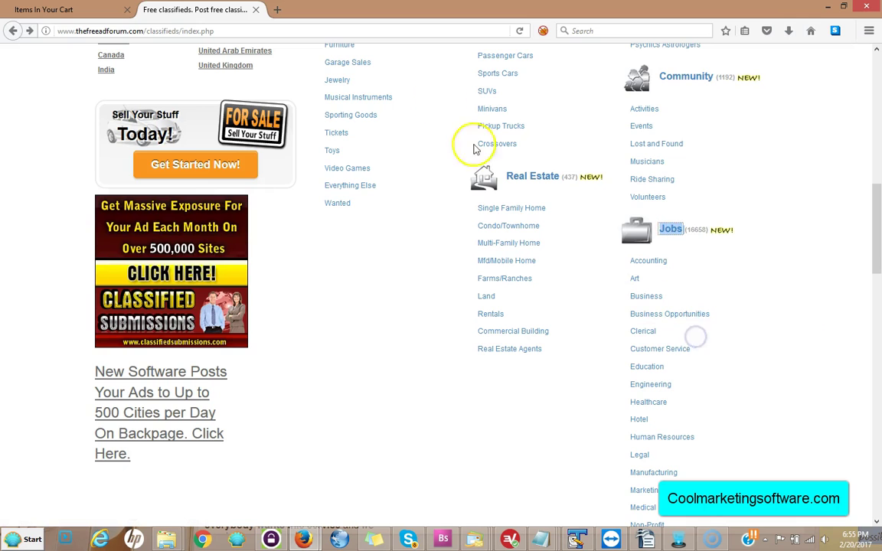
Step: Replace the Main Category text with the pasted site name 'Jobs'
{"action": "left_click", "coordinate": [678, 539]}
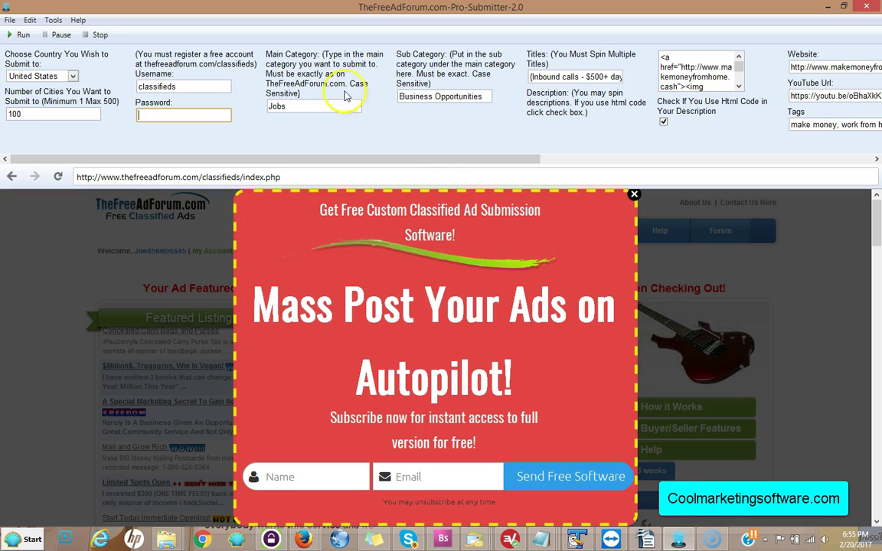
{"action": "double_click", "coordinate": [271, 107]}
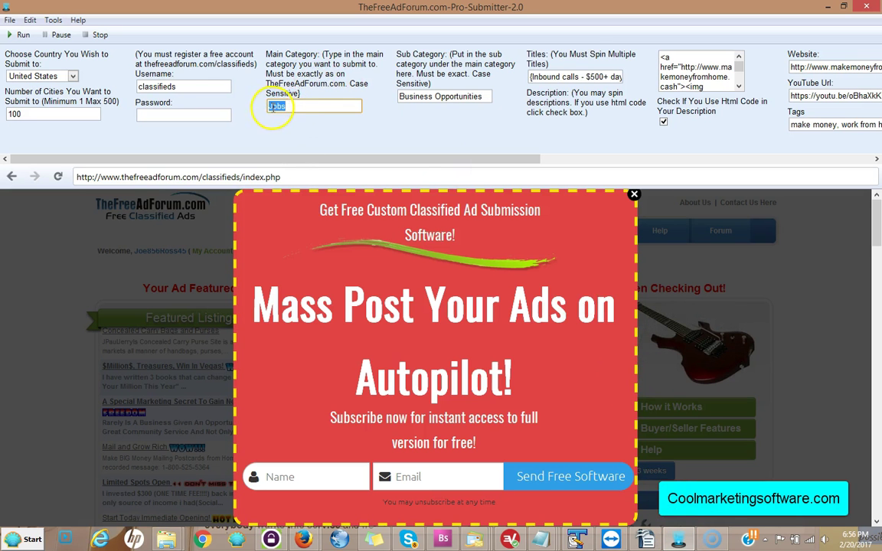
{"action": "key", "text": "ctrl+v"}
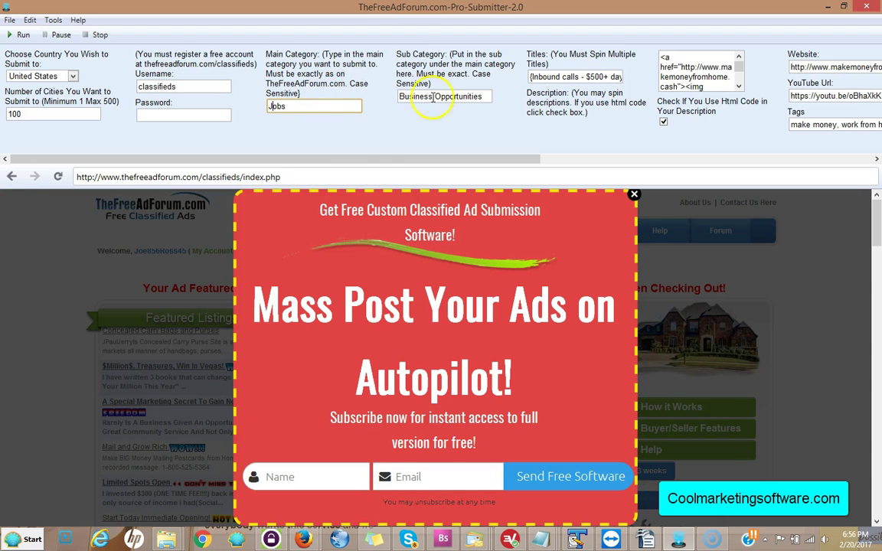
Step: Copy the 'Business Opportunities' subcategory name under Jobs in Firefox, then return to Pro-Submitter
{"action": "mouse_move", "coordinate": [302, 536]}
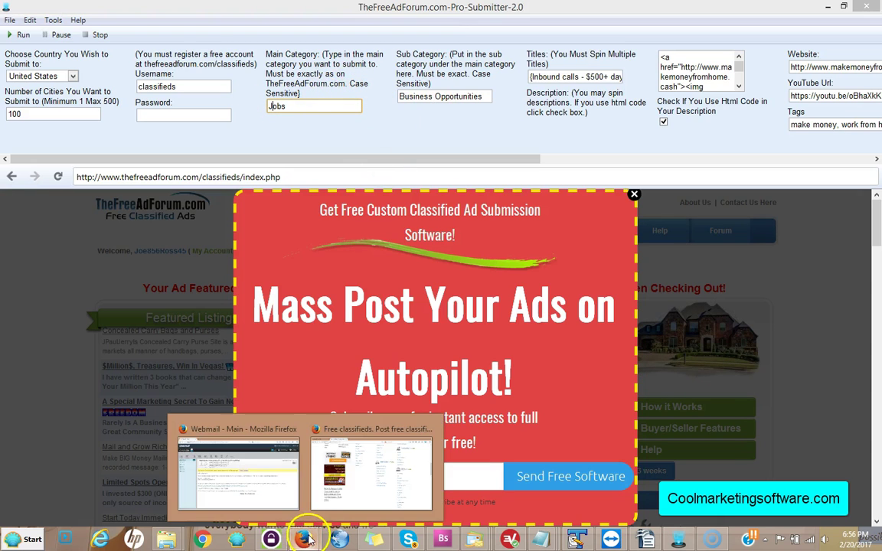
{"action": "left_click", "coordinate": [355, 478]}
{"action": "double_click", "coordinate": [670, 229]}
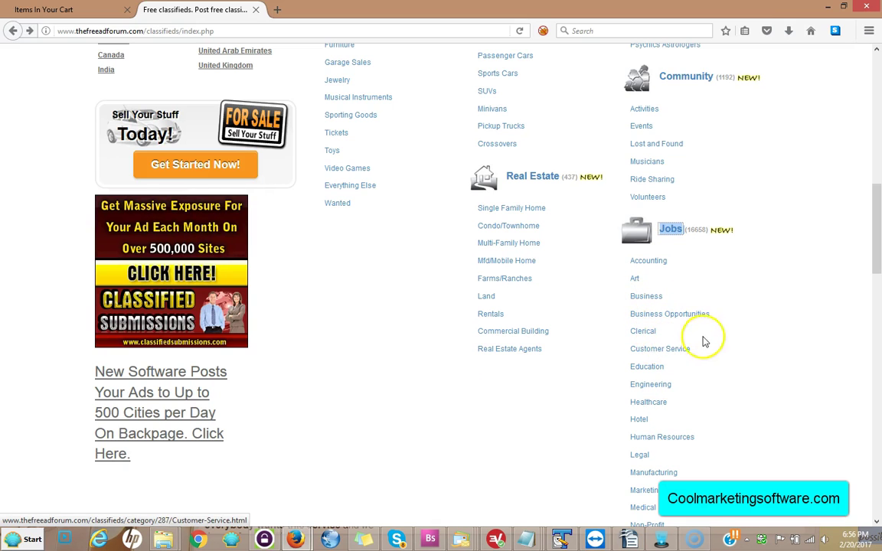
{"action": "left_click_drag", "start_coordinate": [716, 314], "coordinate": [632, 317]}
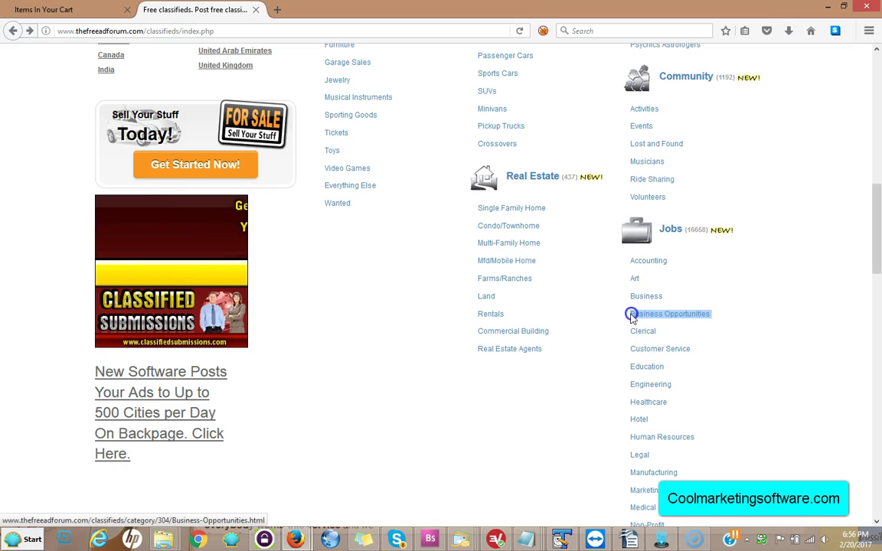
{"action": "right_click", "coordinate": [643, 314]}
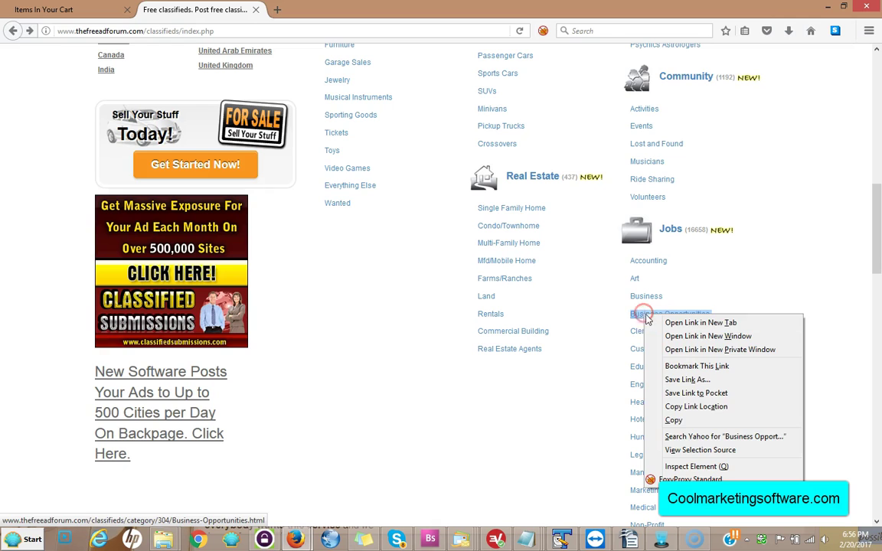
{"action": "left_click", "coordinate": [671, 421]}
{"action": "left_click", "coordinate": [663, 540]}
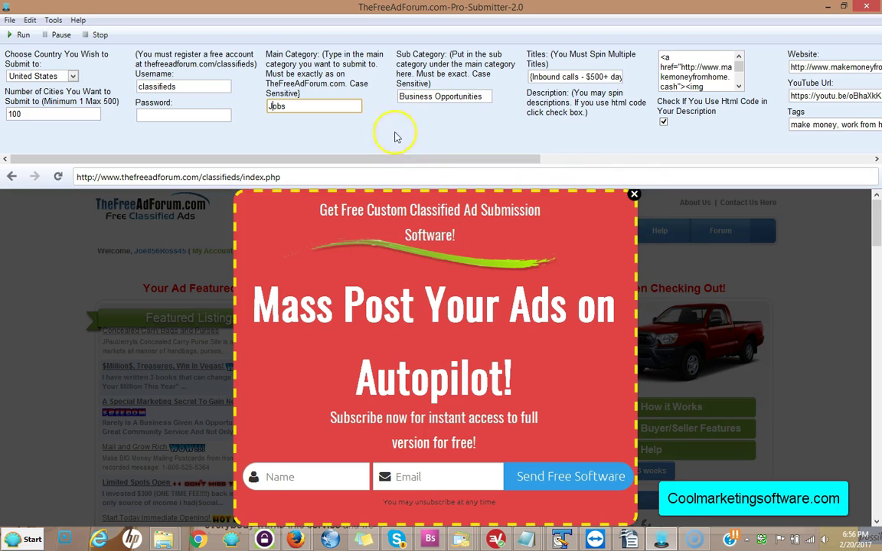
Step: Enter 'Business Opportunities' as Sub Category and scroll the form right to Price, Currency and Shipping
{"action": "left_click", "coordinate": [484, 96]}
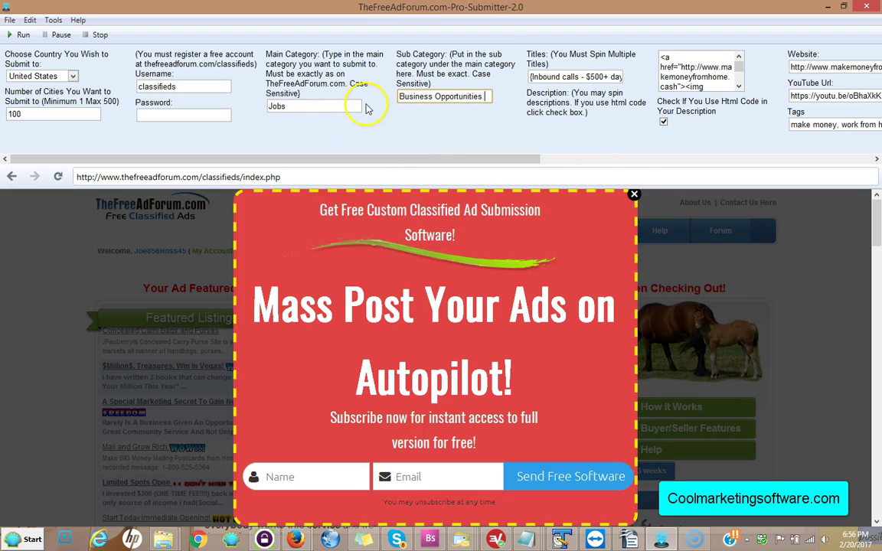
{"action": "left_click_drag", "start_coordinate": [437, 158], "coordinate": [521, 158]}
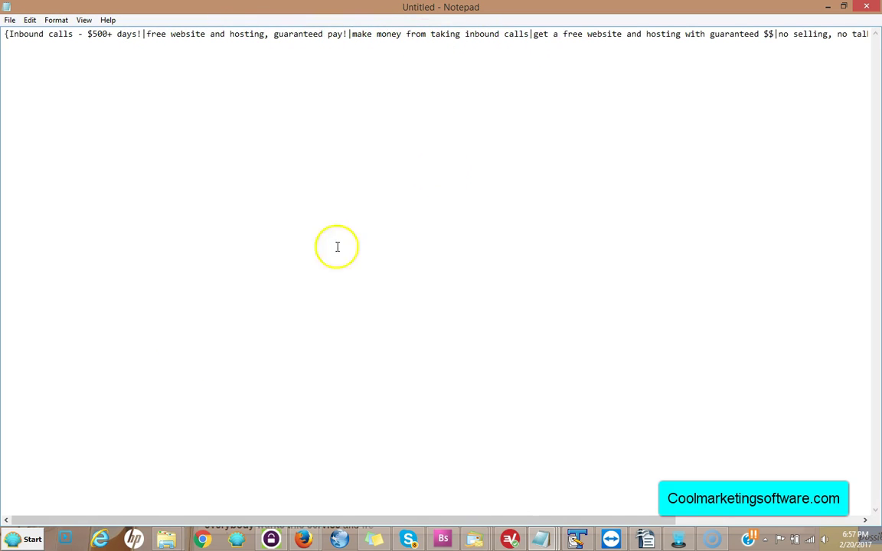
Step: Scroll Notepad's spun titles line to its end to read every title variation
{"action": "left_click_drag", "start_coordinate": [148, 512], "coordinate": [355, 509]}
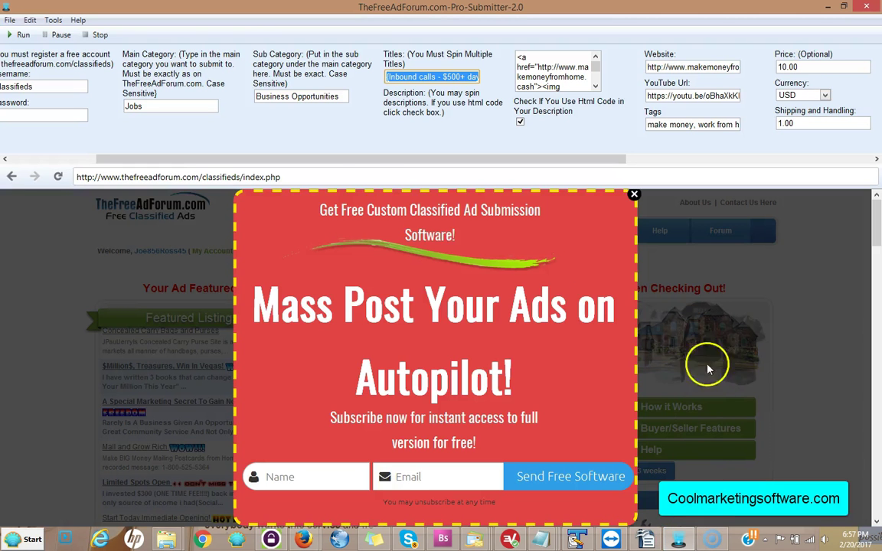
Step: Review the HTML description text and its link, then the start of the YouTube Url field
{"action": "left_click_drag", "start_coordinate": [338, 158], "coordinate": [354, 158]}
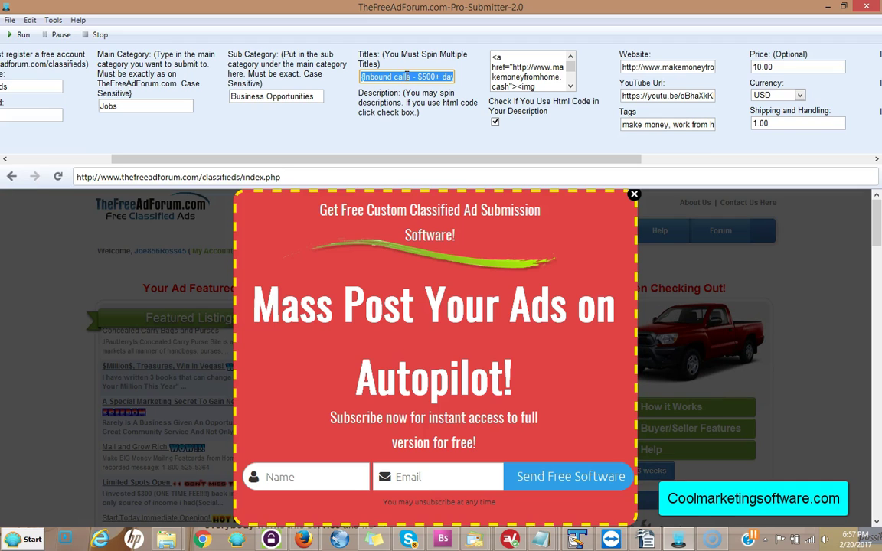
{"action": "left_click", "coordinate": [572, 72]}
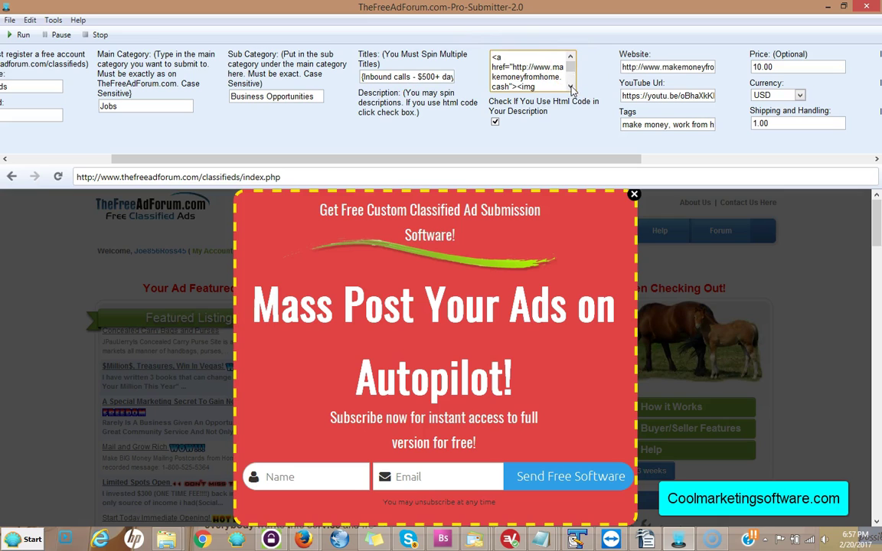
{"action": "left_click", "coordinate": [571, 72]}
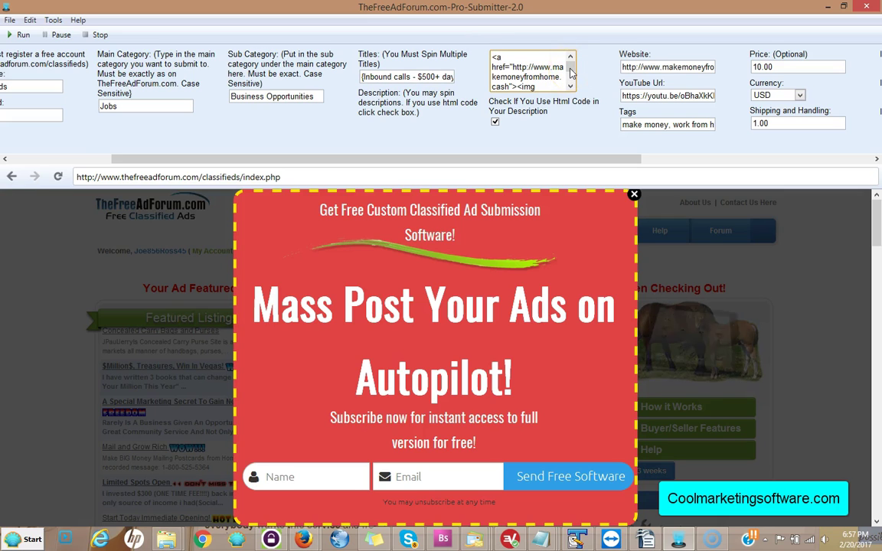
{"action": "left_click", "coordinate": [555, 84]}
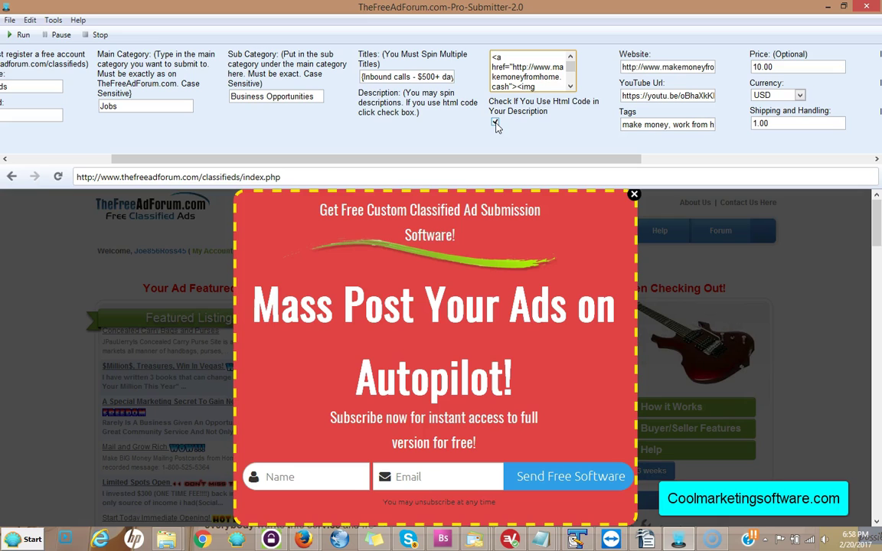
{"action": "left_click", "coordinate": [540, 68]}
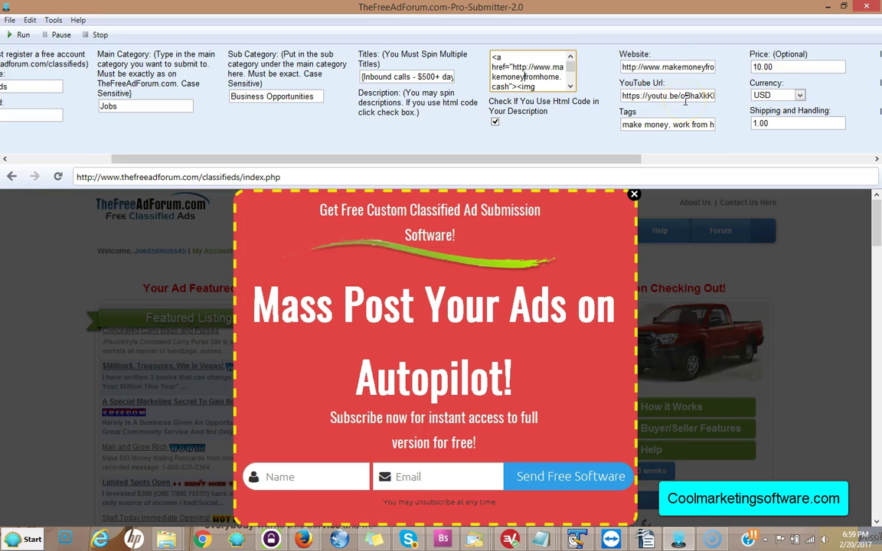
{"action": "left_click", "coordinate": [622, 94]}
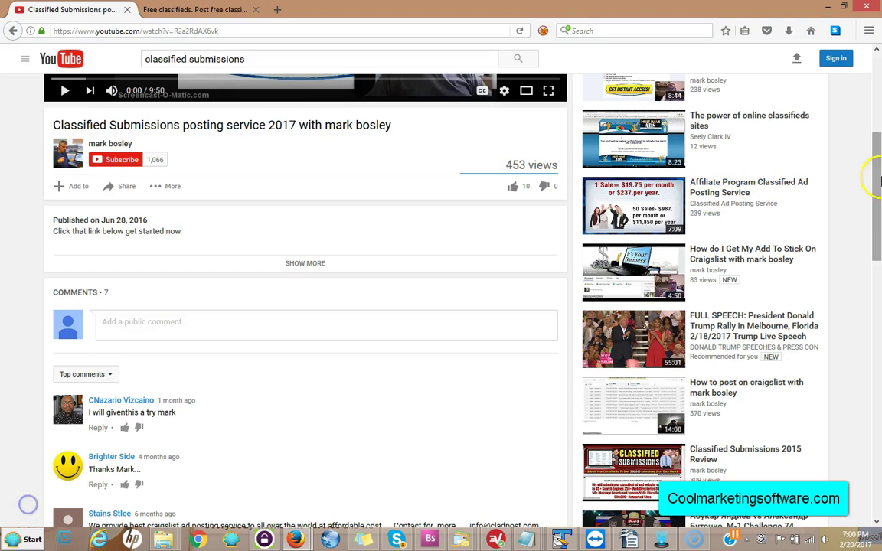
{"action": "mouse_move", "coordinate": [879, 180]}
{"action": "left_mouse_down"}
{"action": "mouse_move", "coordinate": [879, 199]}
{"action": "mouse_move", "coordinate": [877, 131]}
{"action": "mouse_move", "coordinate": [873, 177]}
{"action": "left_mouse_up"}
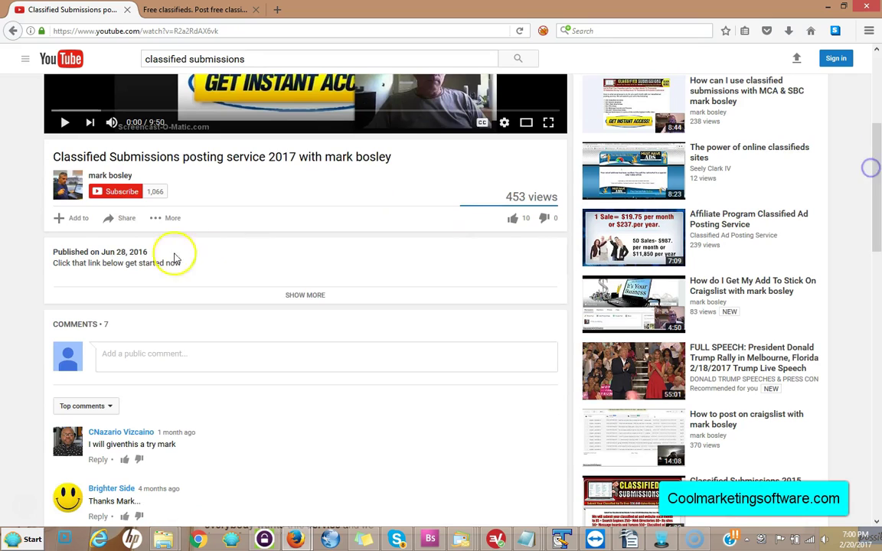
{"action": "left_click", "coordinate": [120, 224]}
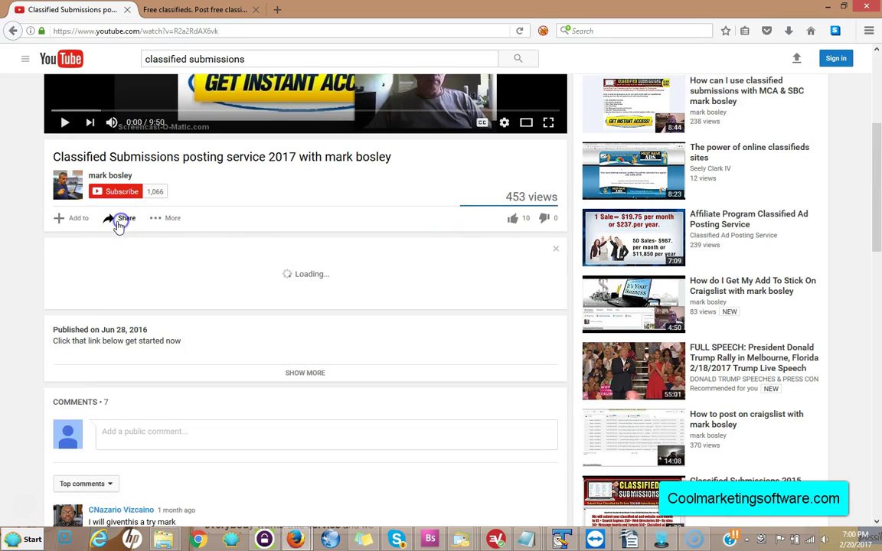
{"action": "right_click", "coordinate": [153, 309]}
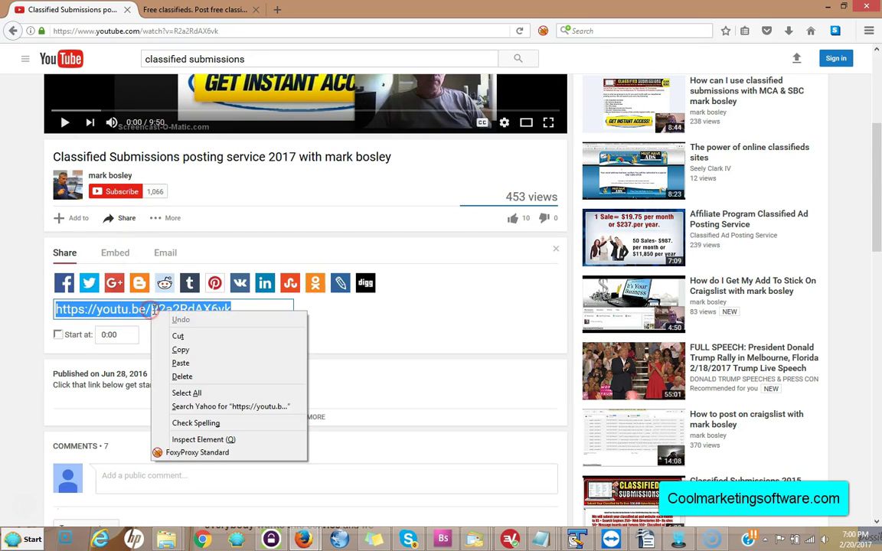
{"action": "left_click", "coordinate": [182, 351]}
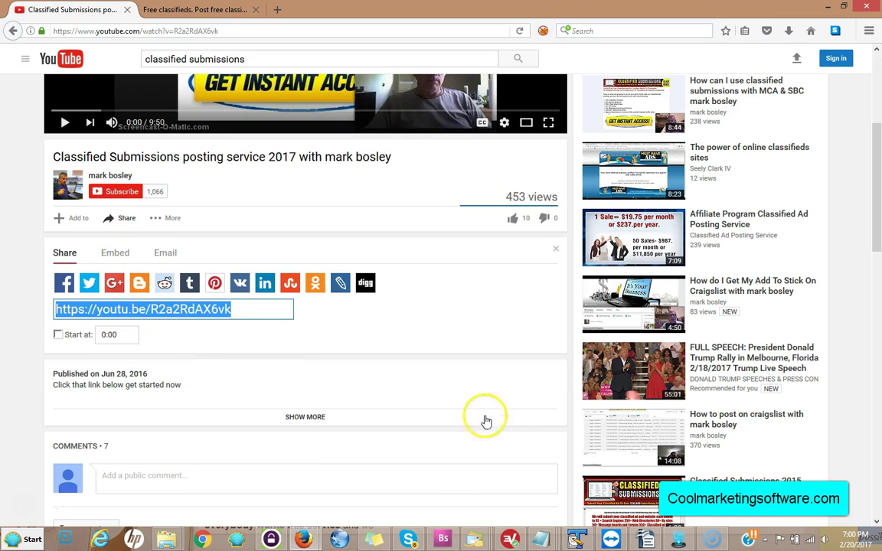
{"action": "left_click", "coordinate": [678, 536]}
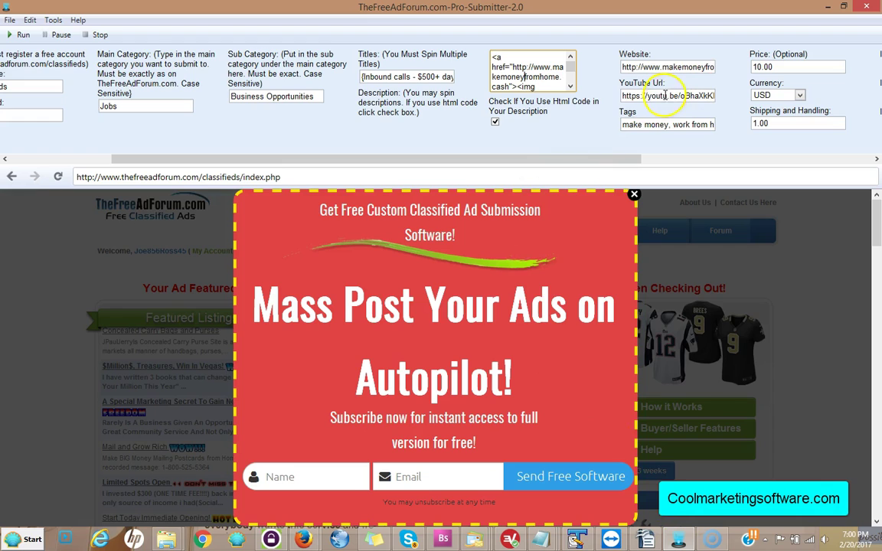
{"action": "left_click_drag", "start_coordinate": [602, 160], "coordinate": [689, 162]}
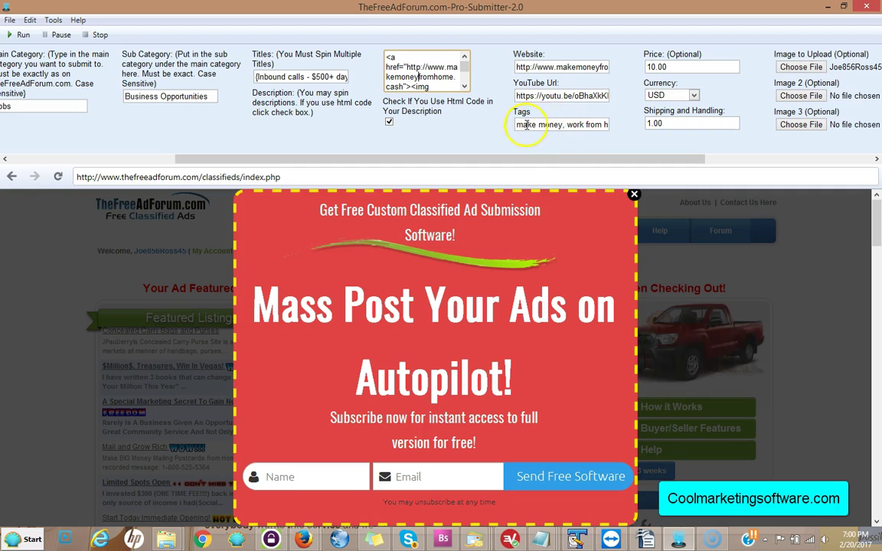
{"action": "left_click", "coordinate": [585, 126]}
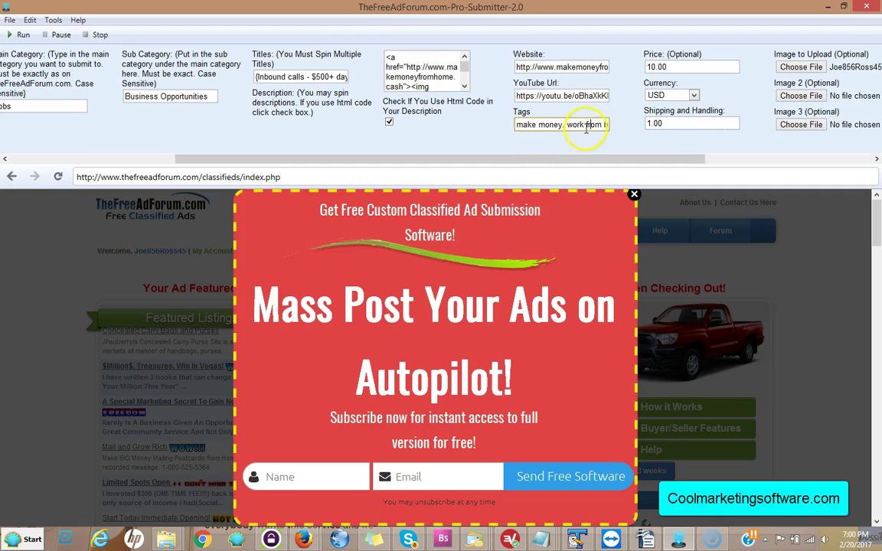
{"action": "key", "text": "End"}
{"action": "scroll", "coordinate": [525, 116], "scroll_direction": "right", "scroll_amount": 6}
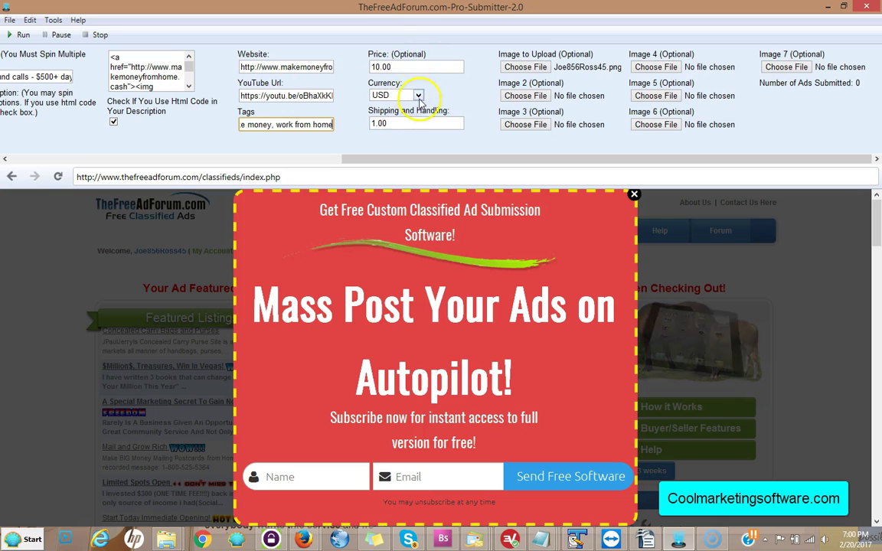
{"action": "left_click", "coordinate": [418, 96]}
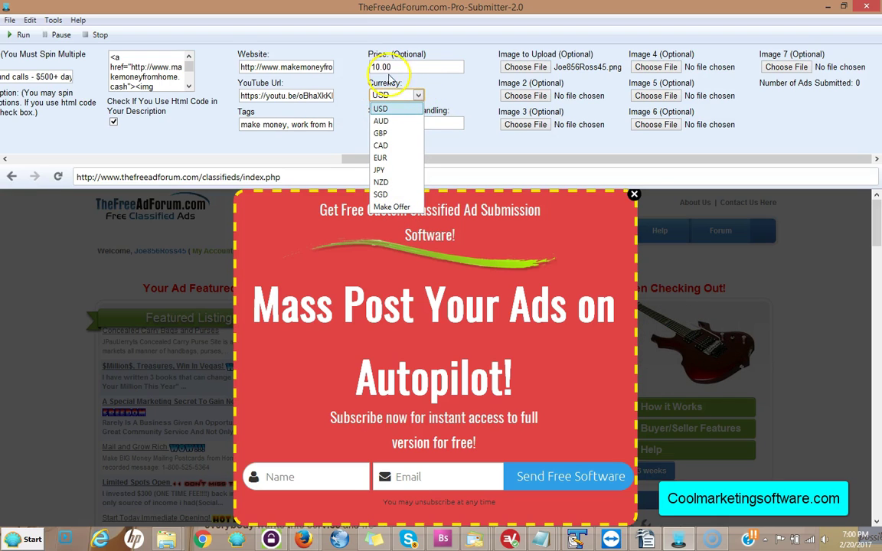
{"action": "left_click", "coordinate": [416, 94]}
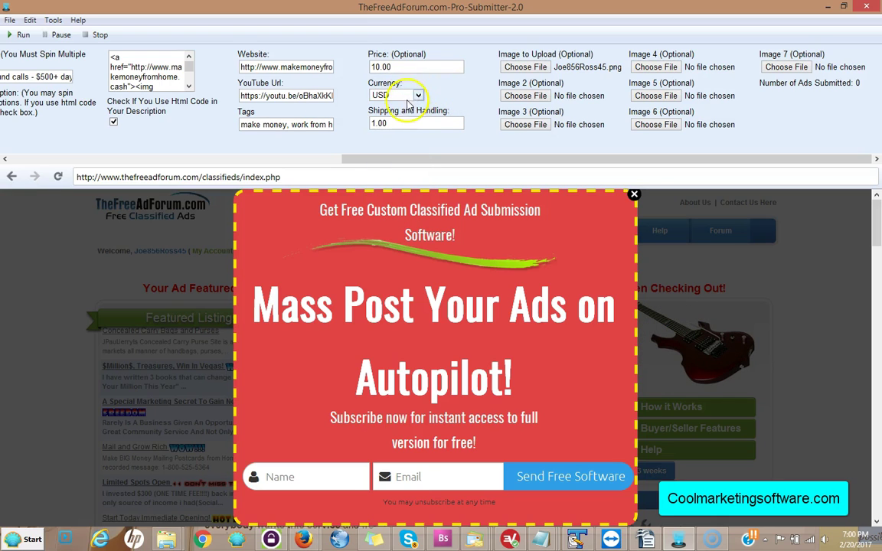
Step: Attach the PNG file as the ad image and press Run to begin auto-submission
{"action": "left_click", "coordinate": [525, 68]}
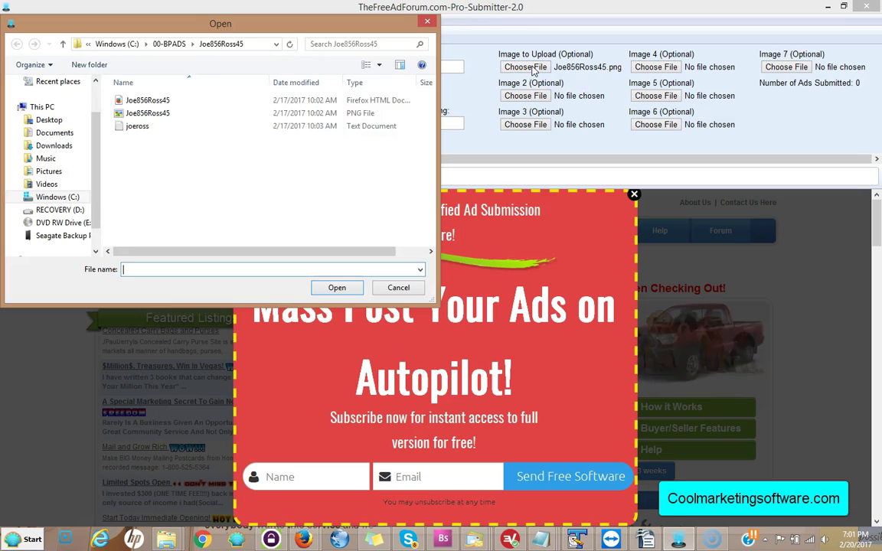
{"action": "left_click", "coordinate": [147, 113]}
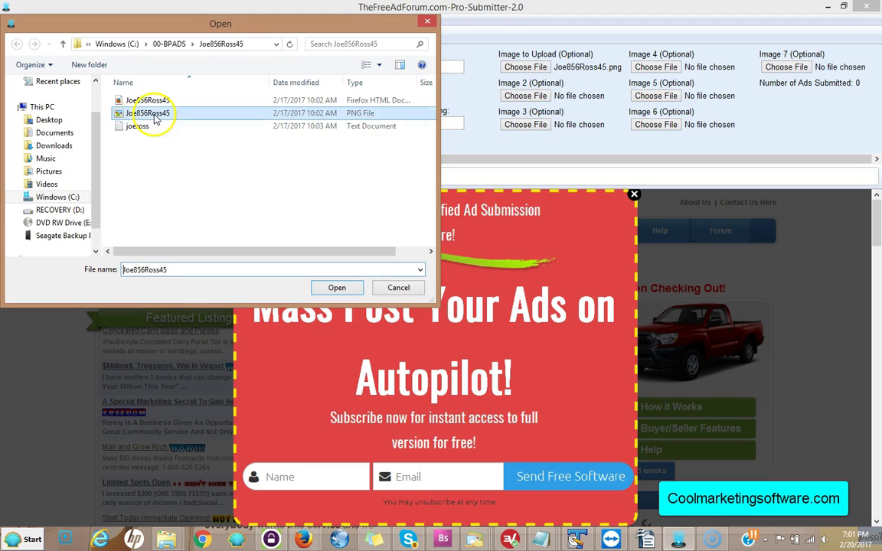
{"action": "left_click", "coordinate": [337, 288]}
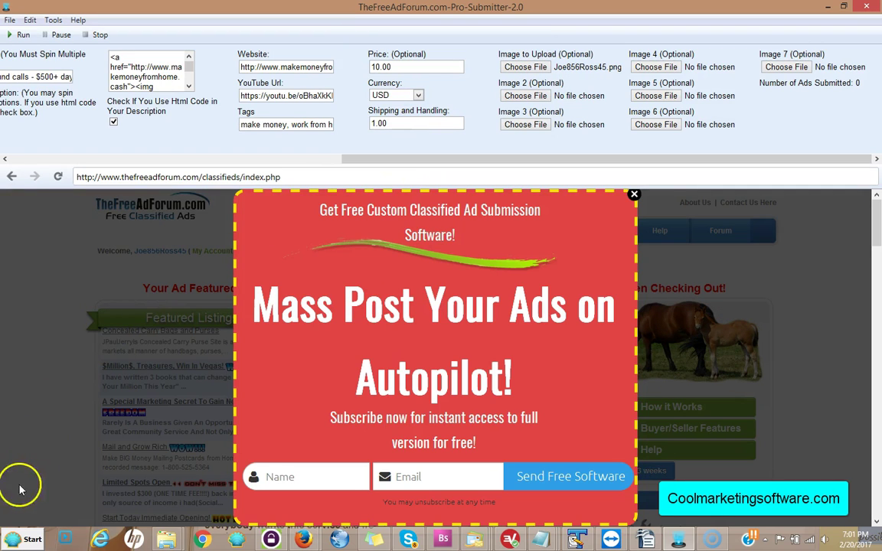
{"action": "left_click", "coordinate": [23, 35]}
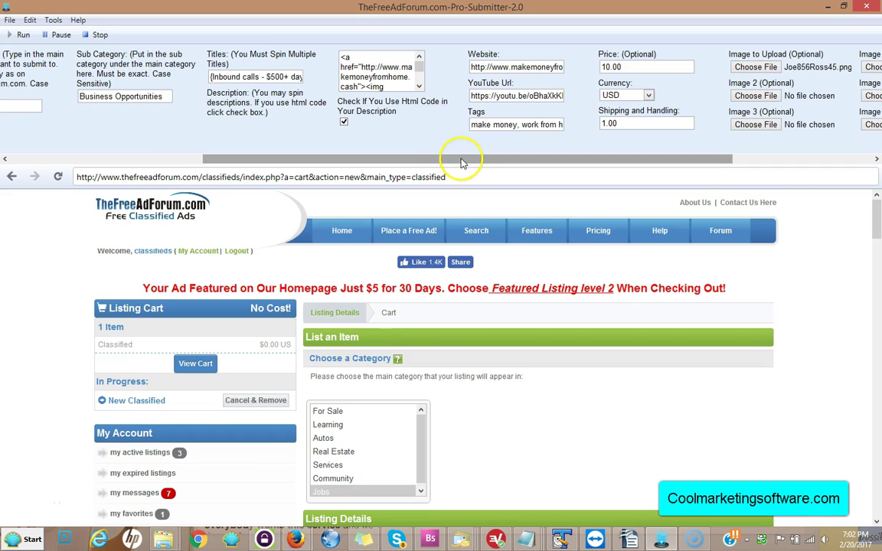
Step: Watch the Jobs listing get a spun title, HTML description and 'make money, work from home' tags
{"action": "left_click_drag", "start_coordinate": [462, 163], "coordinate": [420, 159]}
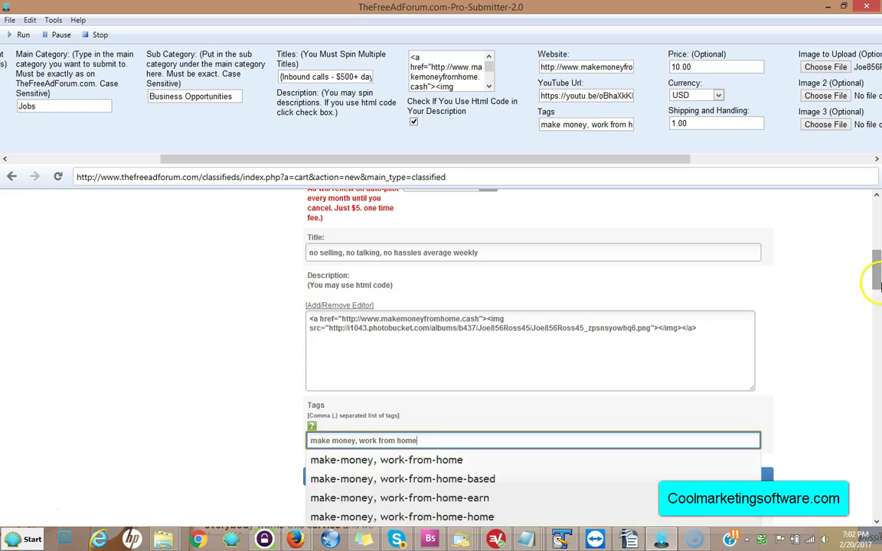
Step: Scroll the form while price 10.00 USD, 1.00 shipping, Kauai, Hawaii region, website and image fill in
{"action": "left_click_drag", "start_coordinate": [871, 276], "coordinate": [876, 316]}
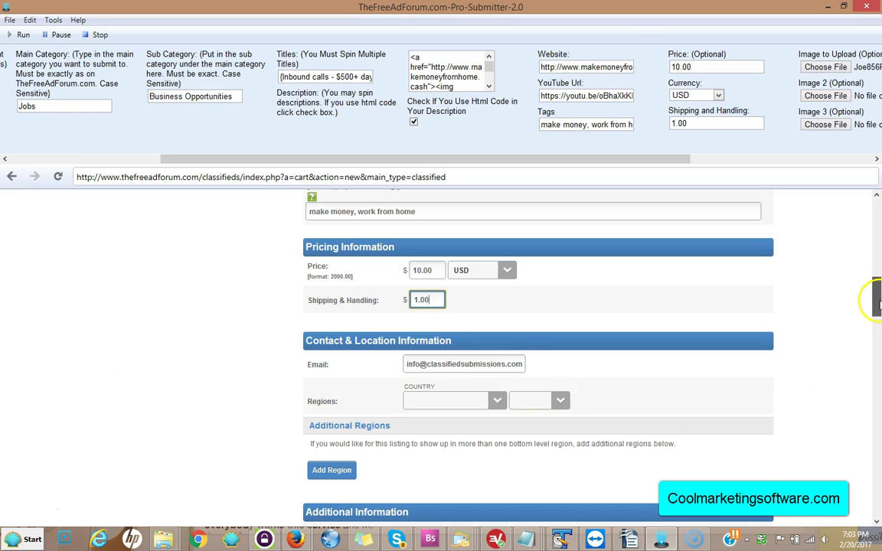
{"action": "left_click_drag", "start_coordinate": [877, 302], "coordinate": [878, 278]}
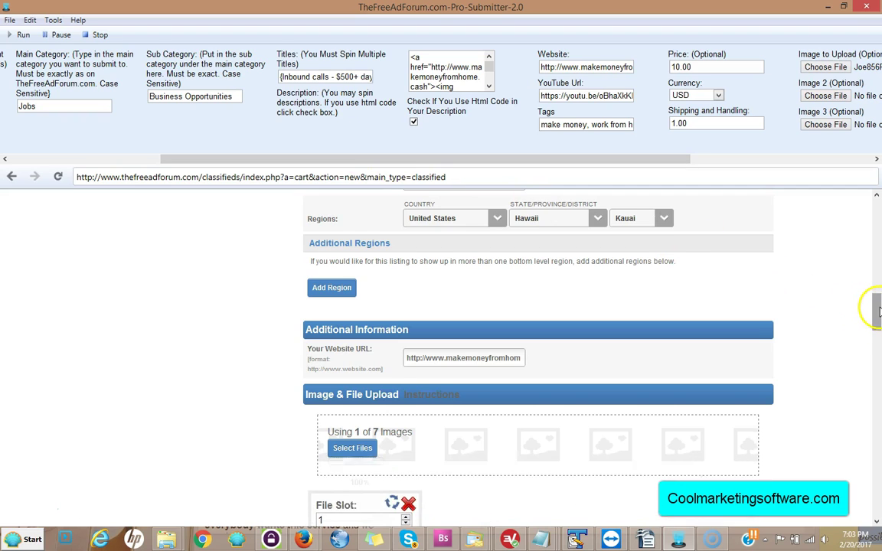
{"action": "left_click_drag", "start_coordinate": [873, 299], "coordinate": [866, 241]}
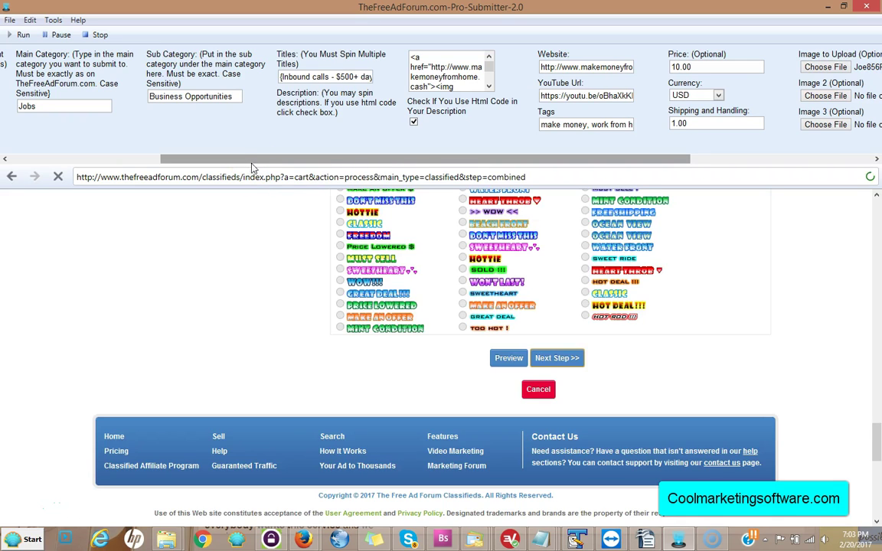
Step: Check that the order was received, then go to a fresh List an Item category page
{"action": "left_click_drag", "start_coordinate": [877, 439], "coordinate": [877, 348]}
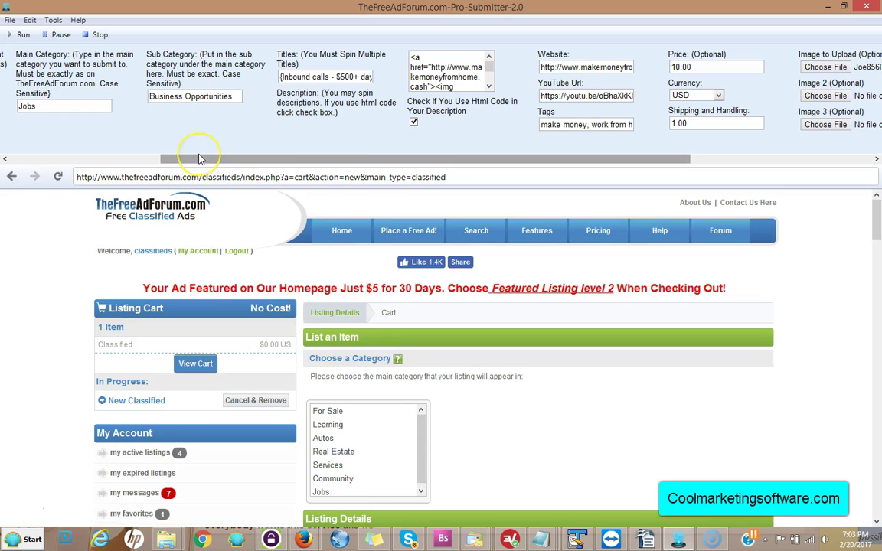
{"action": "left_click", "coordinate": [198, 158]}
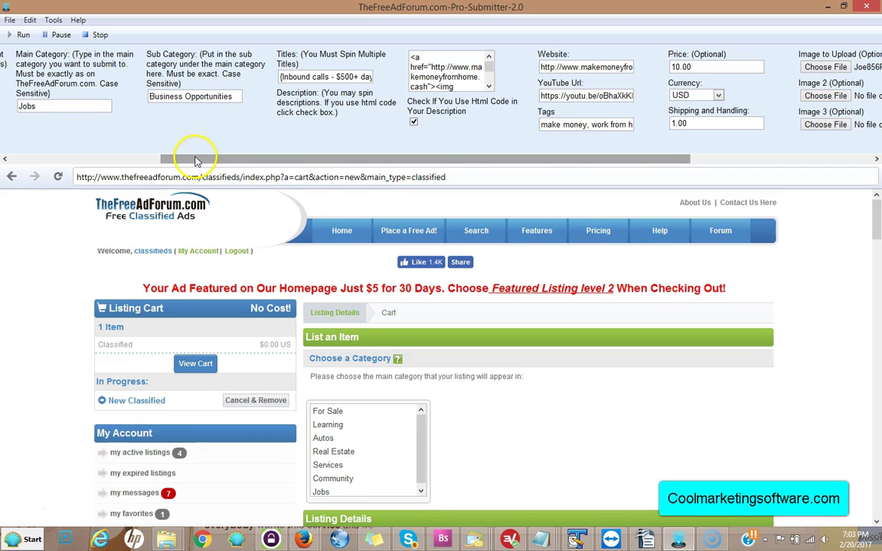